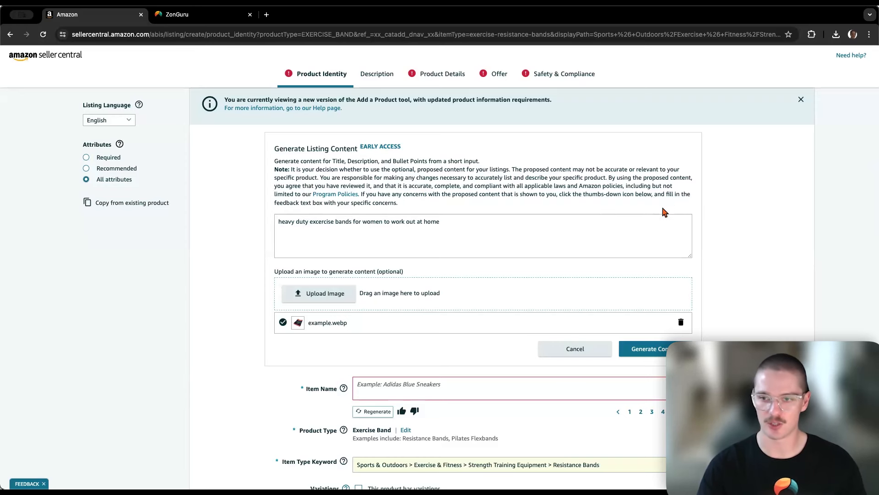
- Re-enter "heavy duty excercise bands for women to work out at home" as the product description prompt and generate the listing content
scroll(662, 208, down, 1)
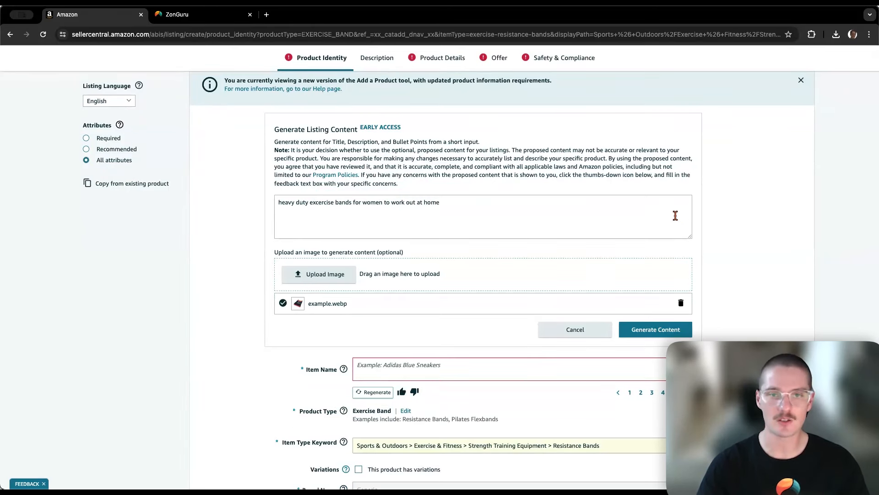
click(448, 202)
triple_click(376, 204)
key(BackSpace)
click(459, 183)
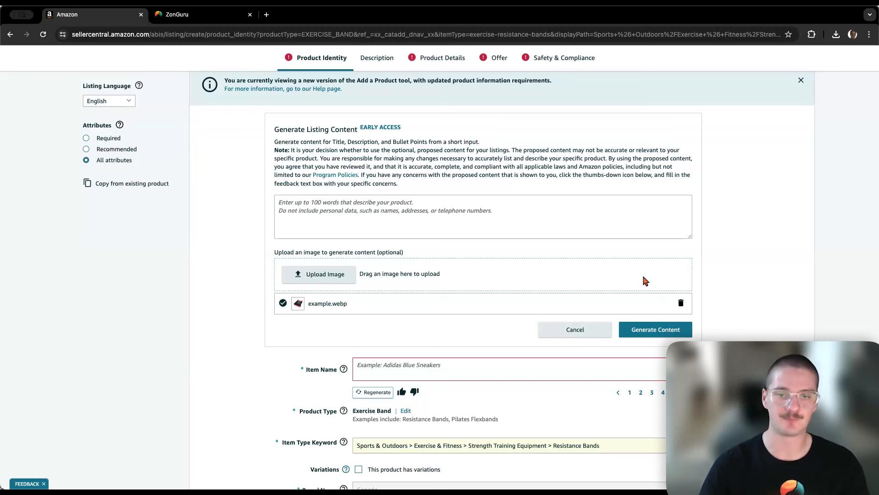
click(399, 216)
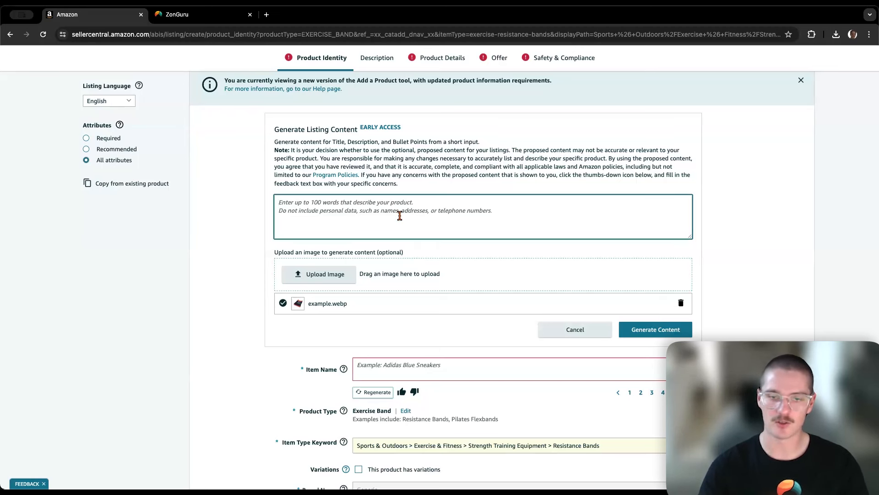
text(Heavy duty excercise bands for women to work out at home)
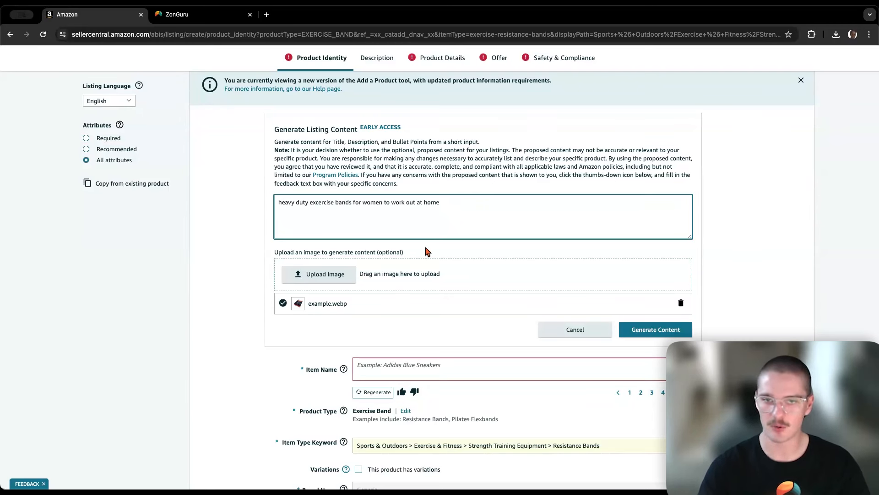
click(673, 333)
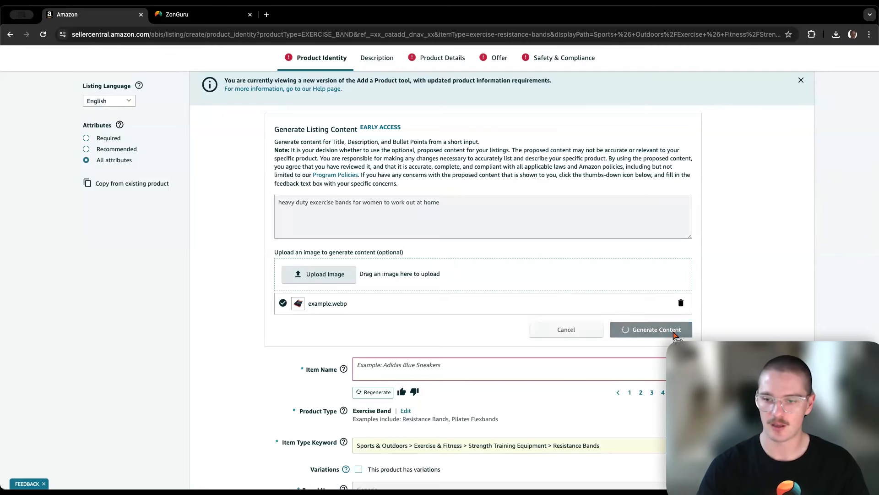
- Review the generated item name and regenerate it to get a different title suggestion
scroll(728, 330, down, 1)
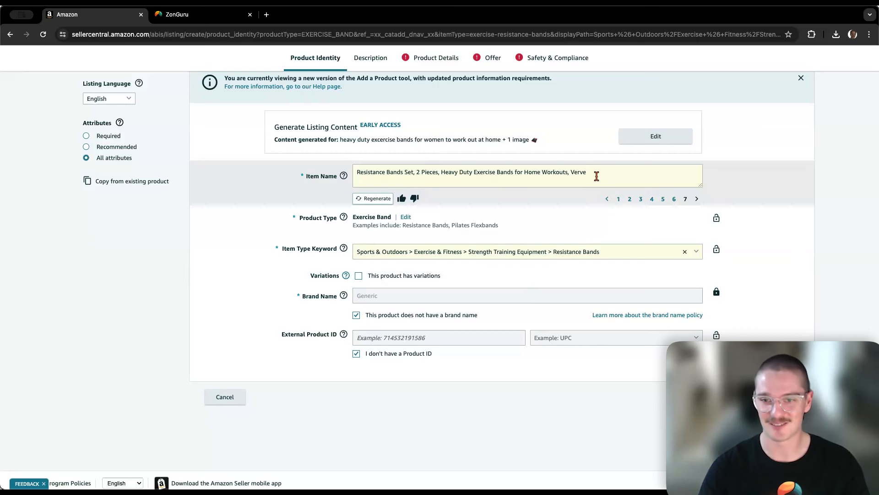
drag(597, 176, 367, 176)
click(611, 167)
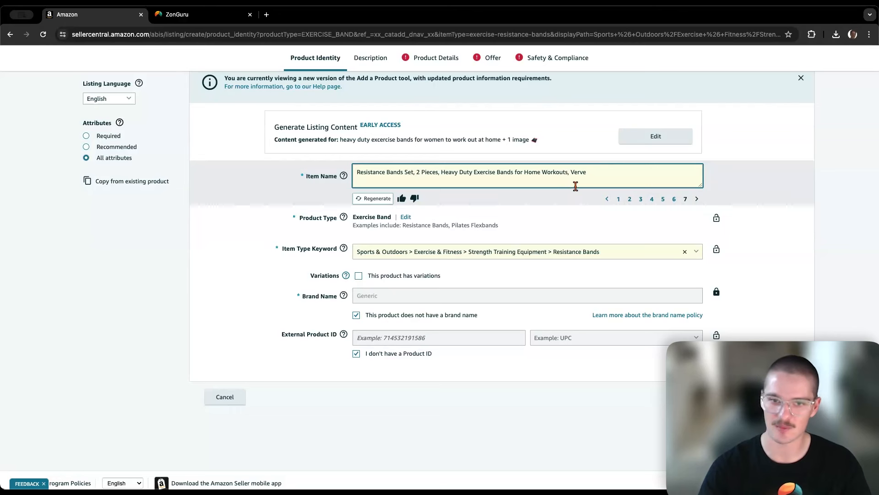
click(373, 201)
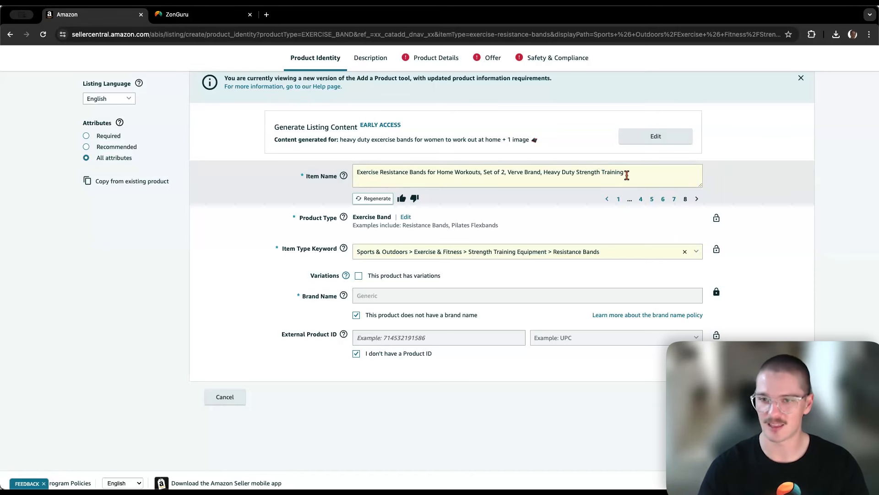
scroll(592, 185, up, 1)
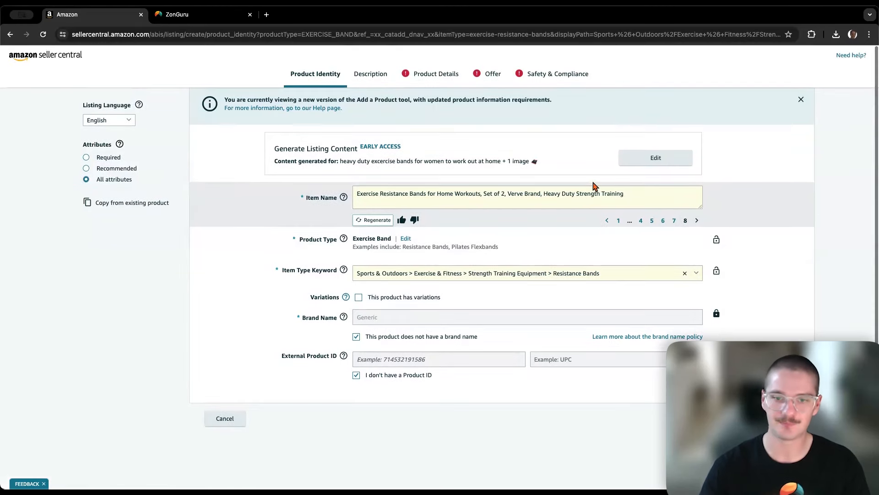
scroll(591, 191, down, 1)
scroll(791, 262, up, 1)
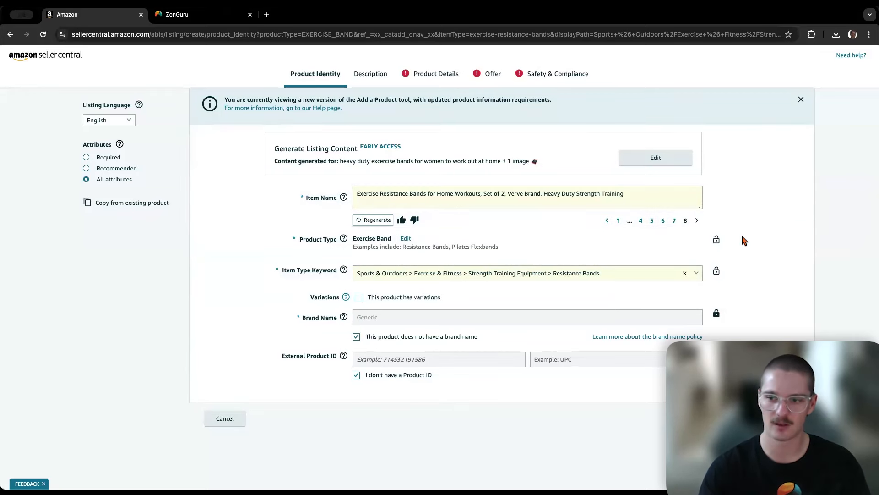
- Open the listing's Description section and review the generated product description and bullet points
click(371, 76)
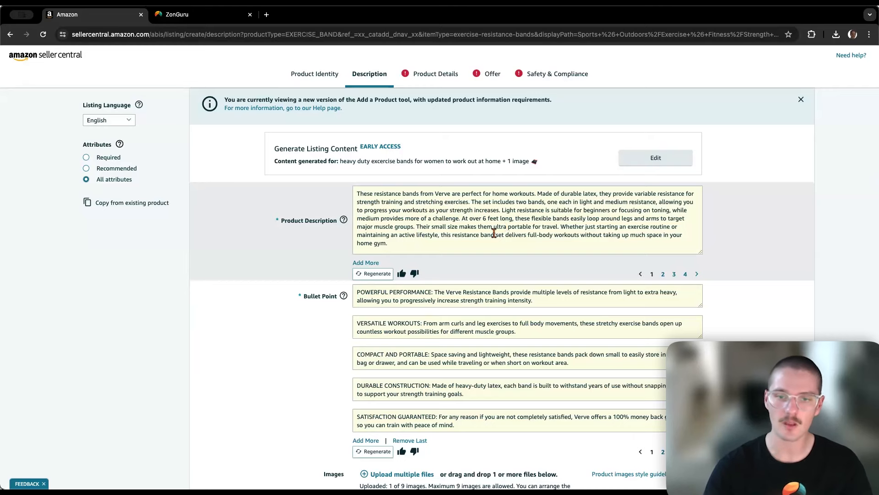
scroll(417, 284, down, 1)
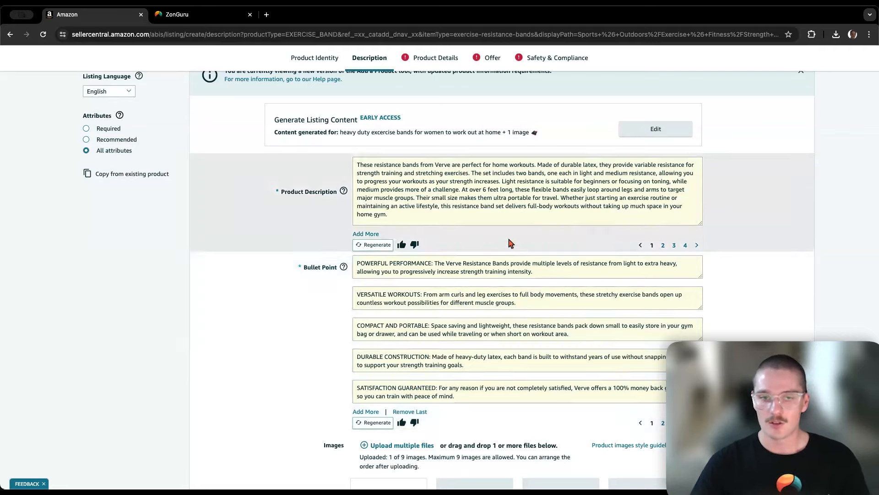
scroll(513, 258, up, 1)
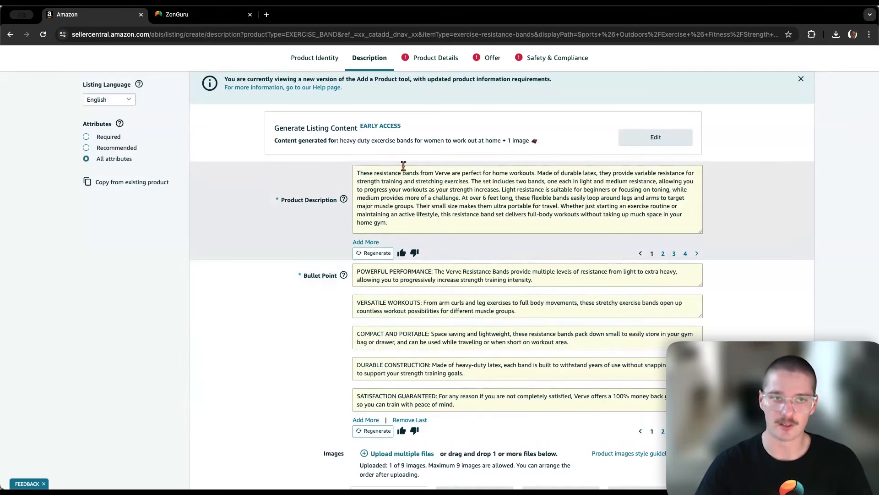
- Switch to ZonGuru's Listing Optimizer and compare the optimization scores and listing strength of the three competitor resistance band listings
click(189, 18)
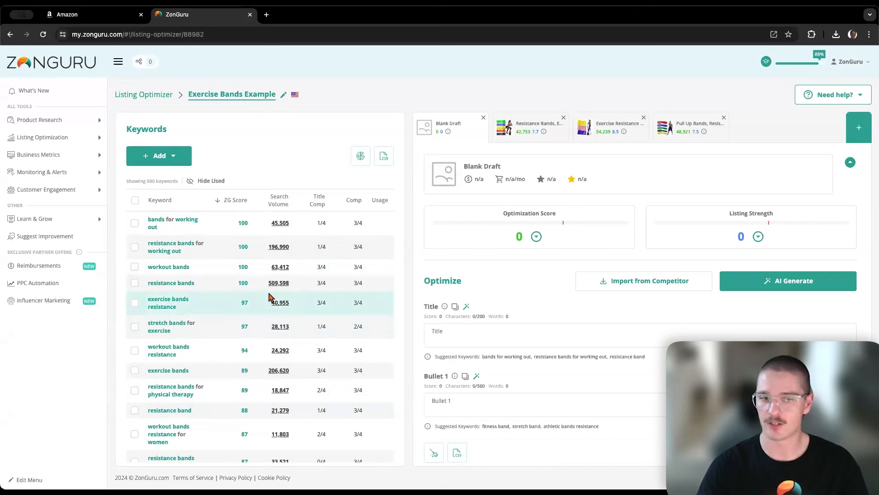
click(92, 138)
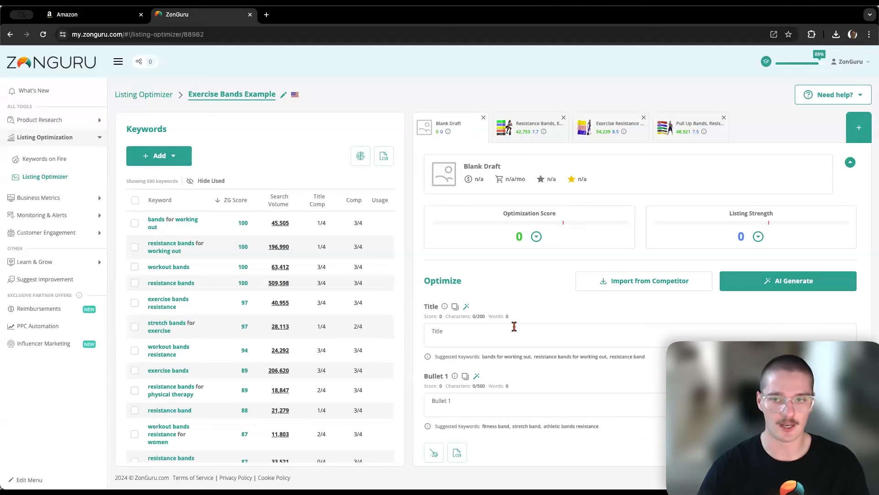
click(527, 132)
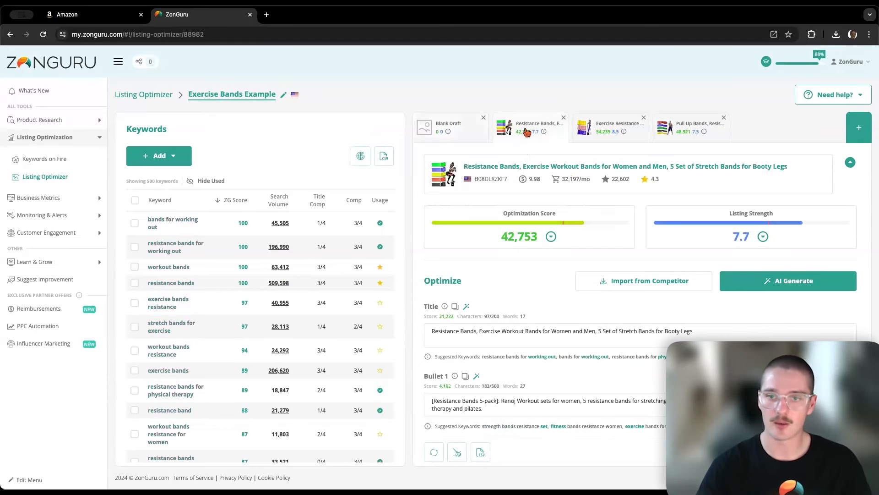
click(601, 133)
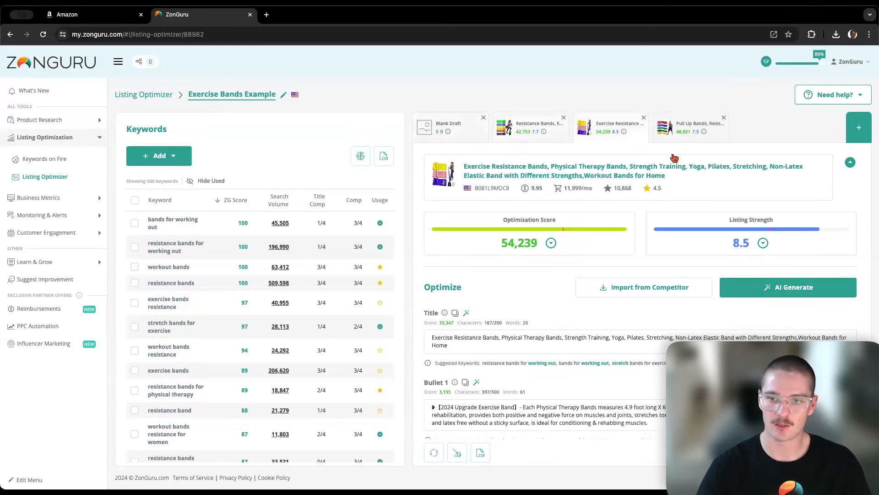
click(684, 133)
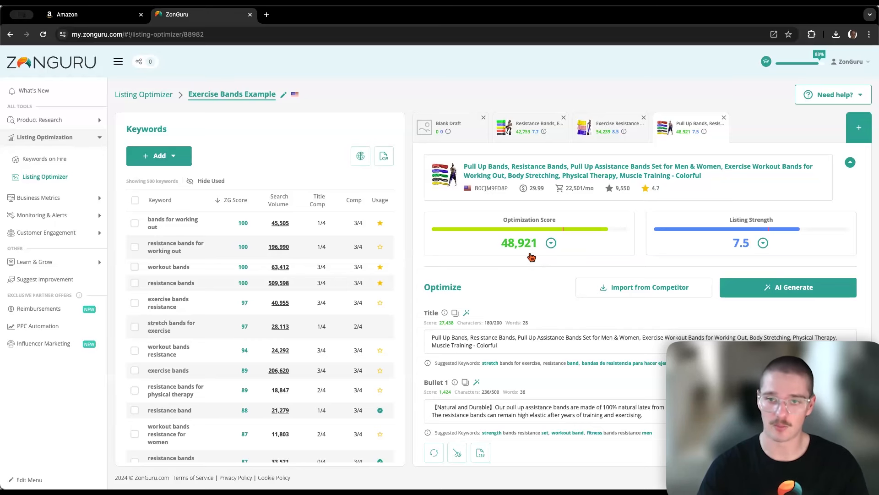
click(526, 131)
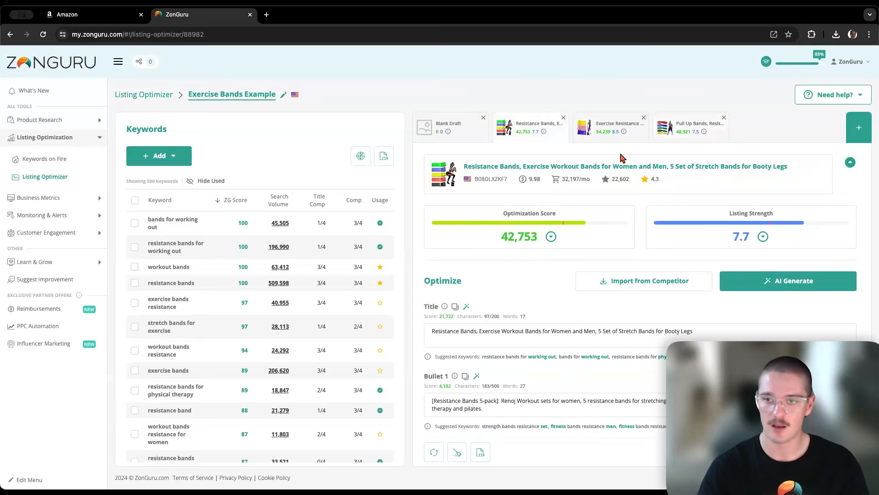
click(670, 139)
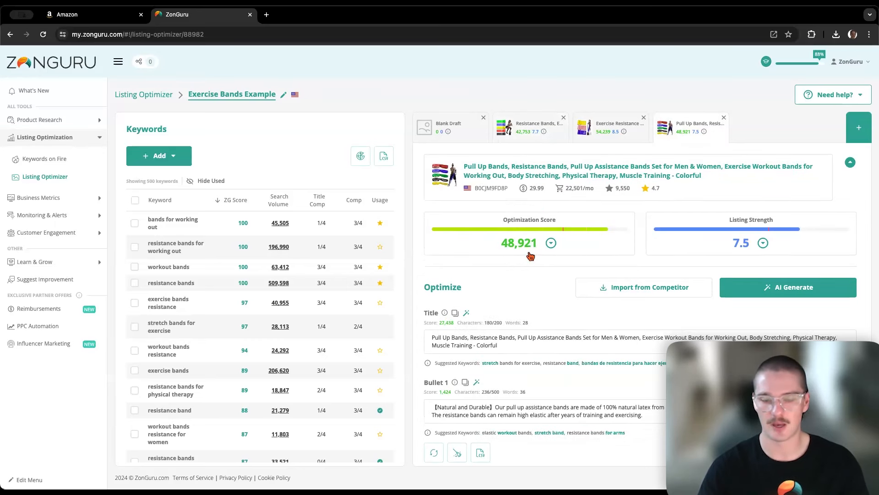
click(613, 140)
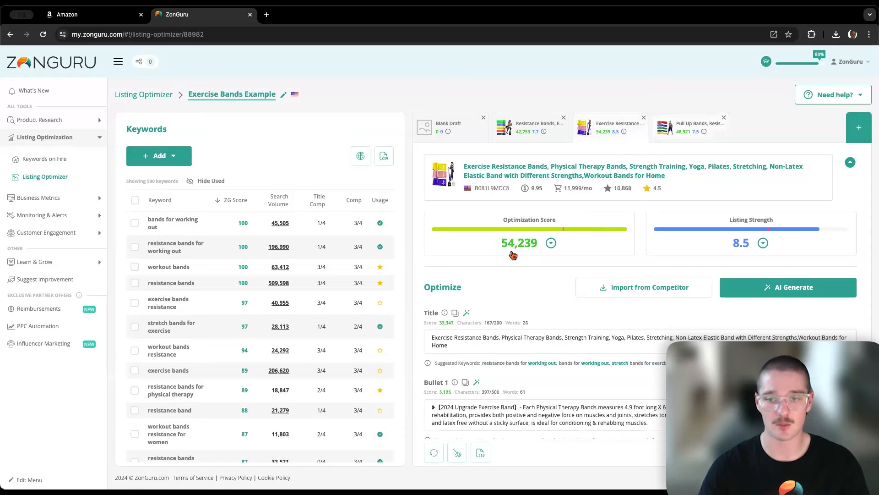
click(535, 135)
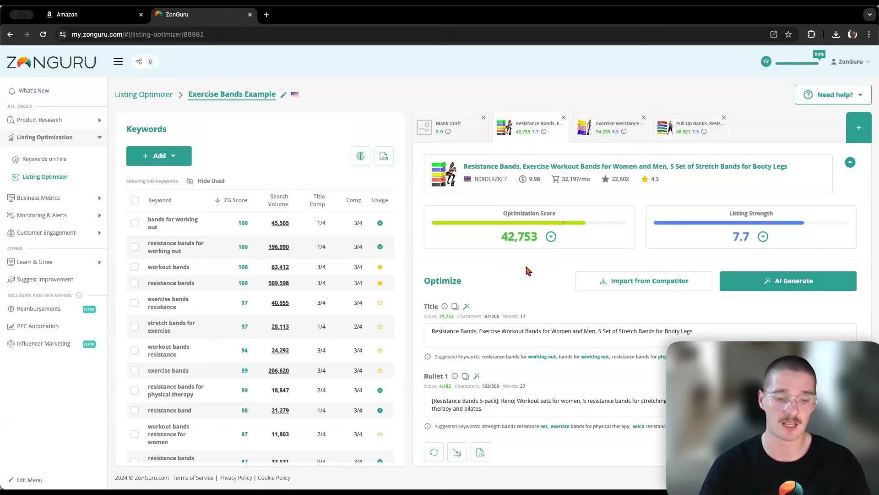
- For the Blank Draft's AI full listing, set brand name Verve and product description "heavy duty excercise bands for women to work out at home"
click(459, 134)
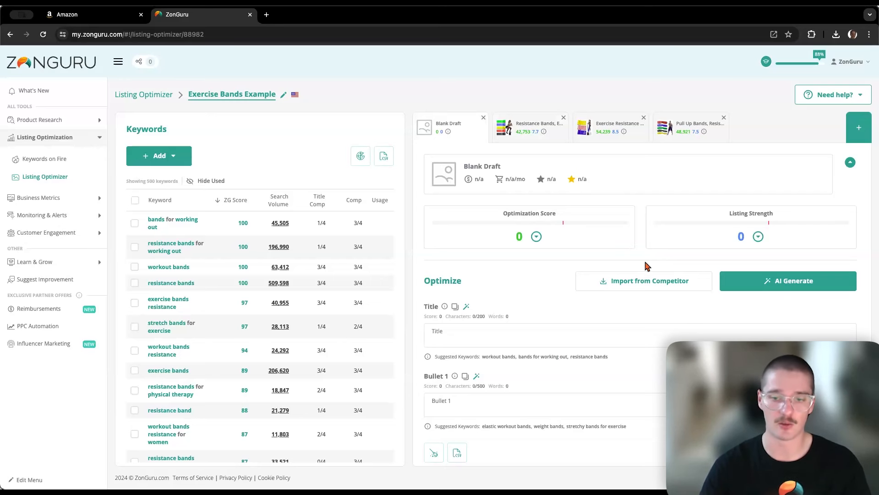
click(796, 284)
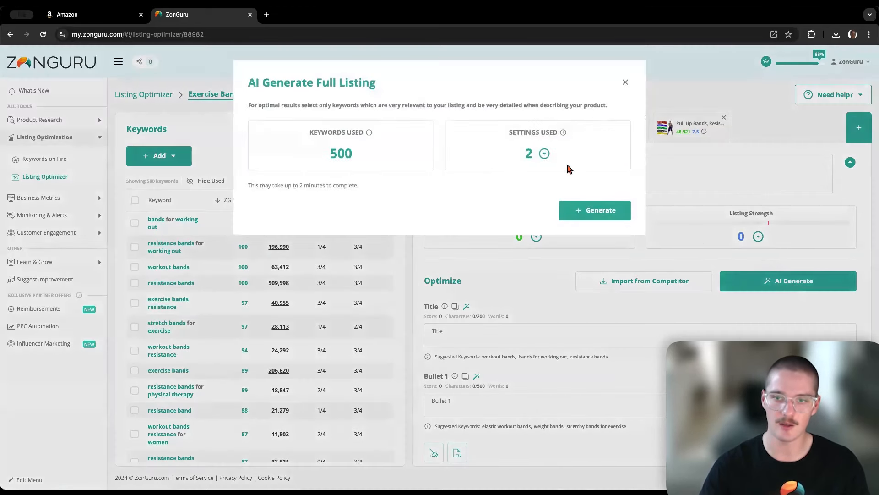
click(544, 154)
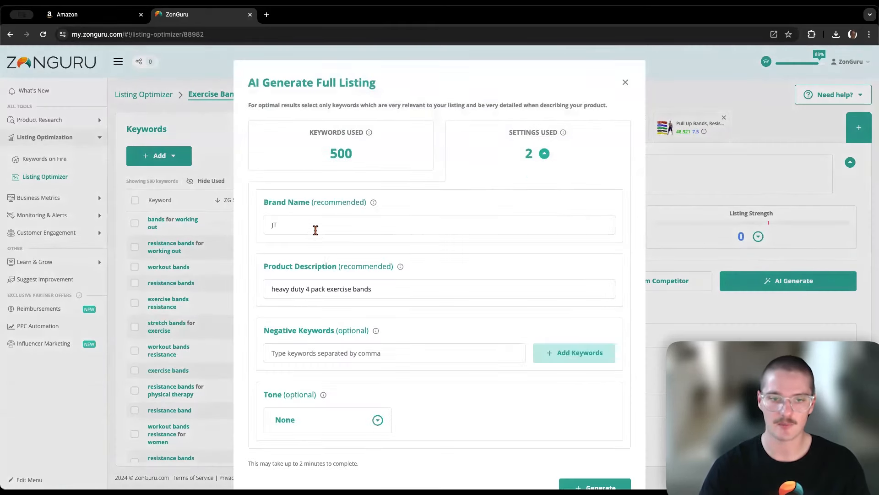
drag(304, 224, 264, 227)
text(Verve)
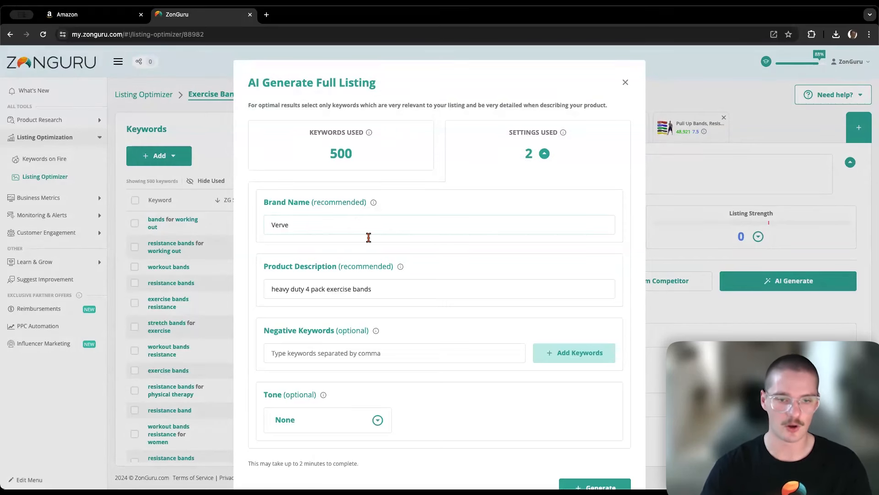
drag(397, 291, 271, 291)
text(heavy duty excercise bands for women to work out at home)
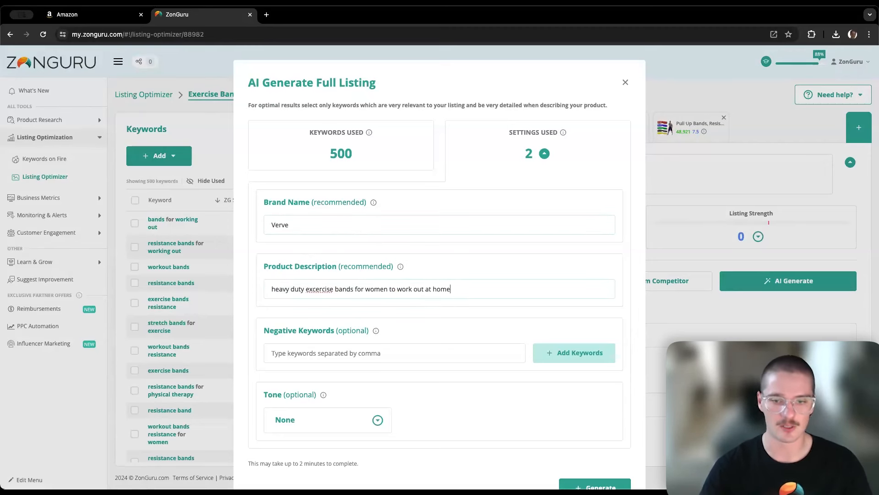
- Set the AI listing's tone to Friendly and generate the full listing
scroll(418, 297, down, 2)
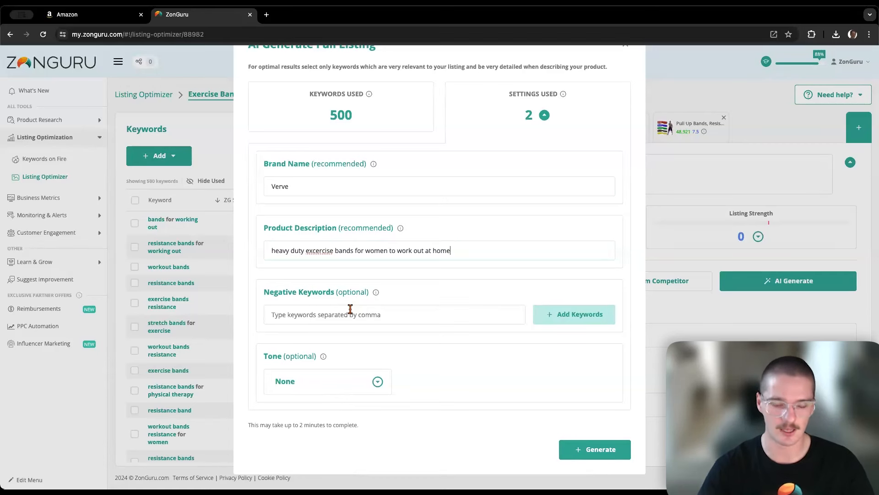
click(379, 384)
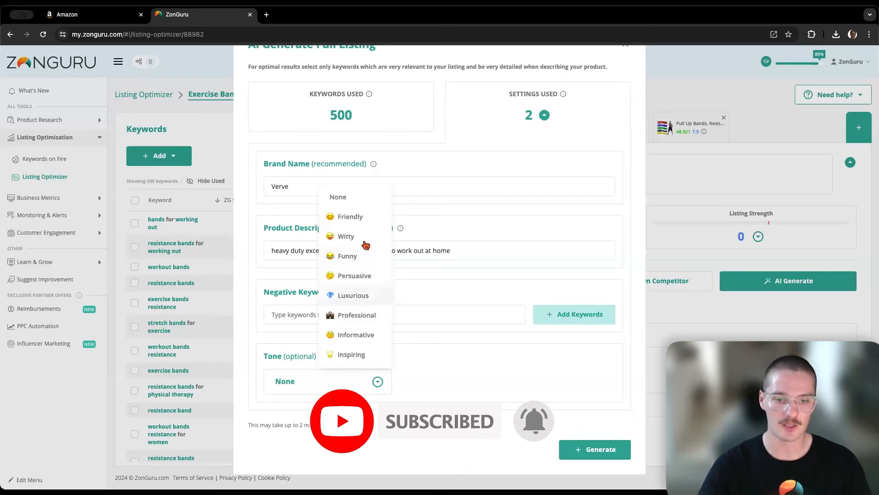
click(358, 216)
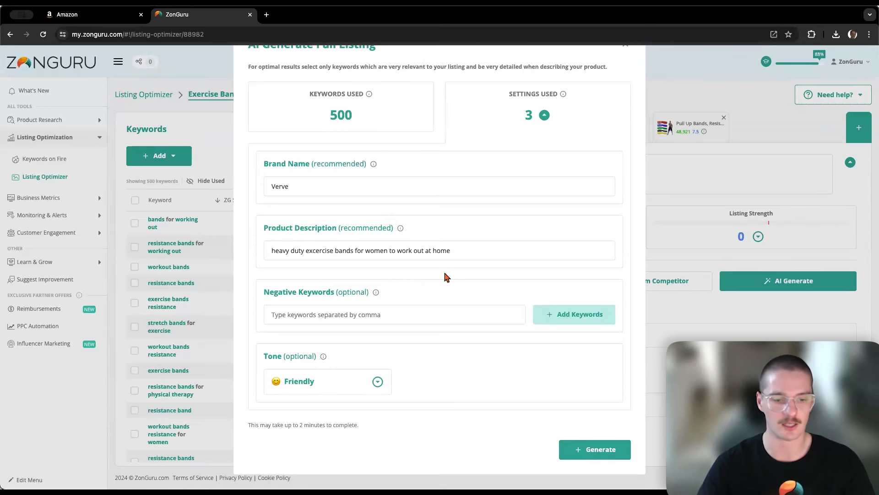
click(591, 450)
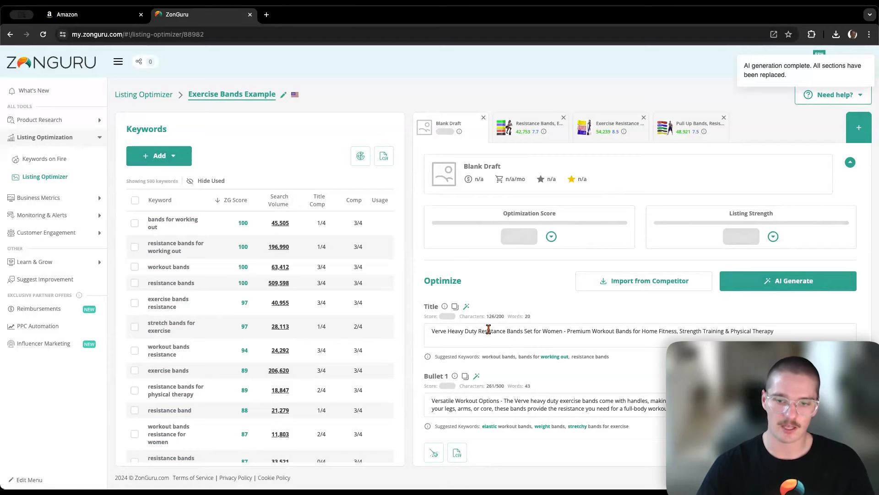
- Review the AI-generated bullets, description and search terms in the Blank Draft
scroll(534, 342, down, 10)
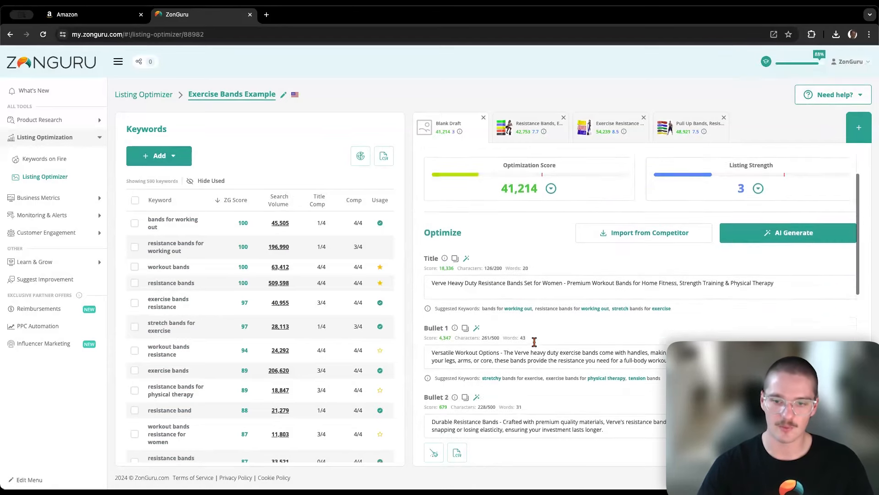
scroll(532, 380, down, 2)
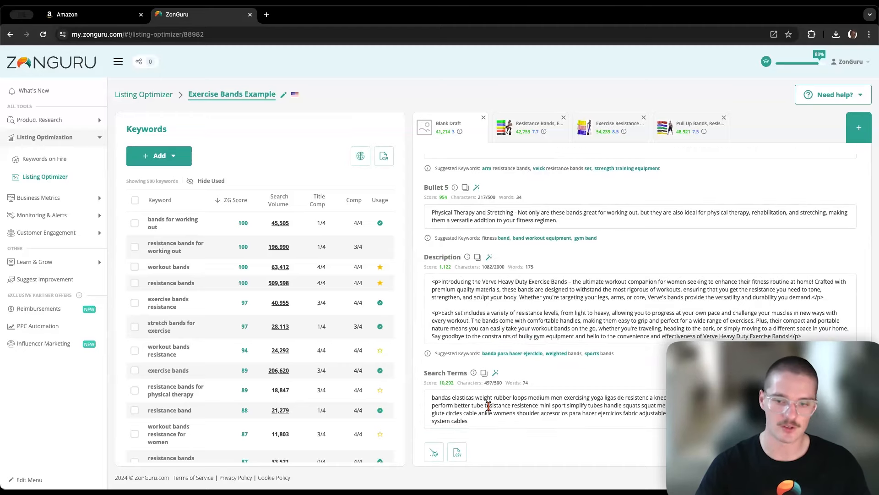
scroll(632, 382, up, 4)
scroll(631, 383, down, 4)
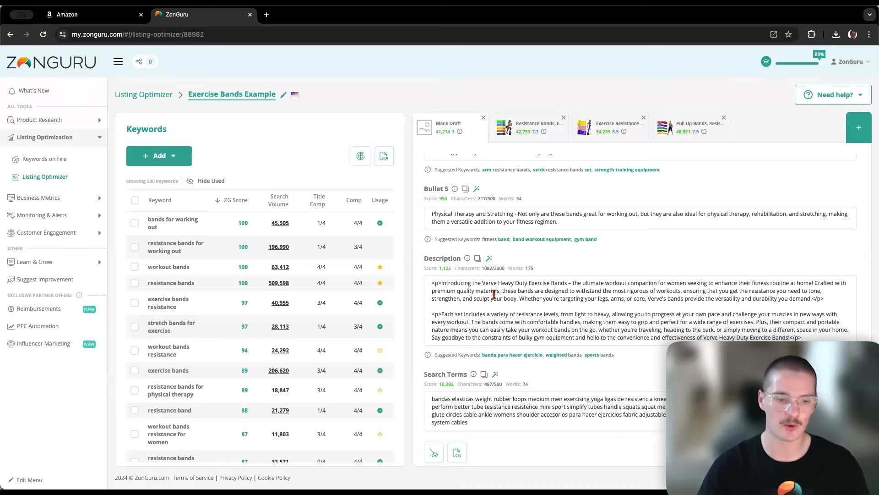
scroll(578, 320, up, 3)
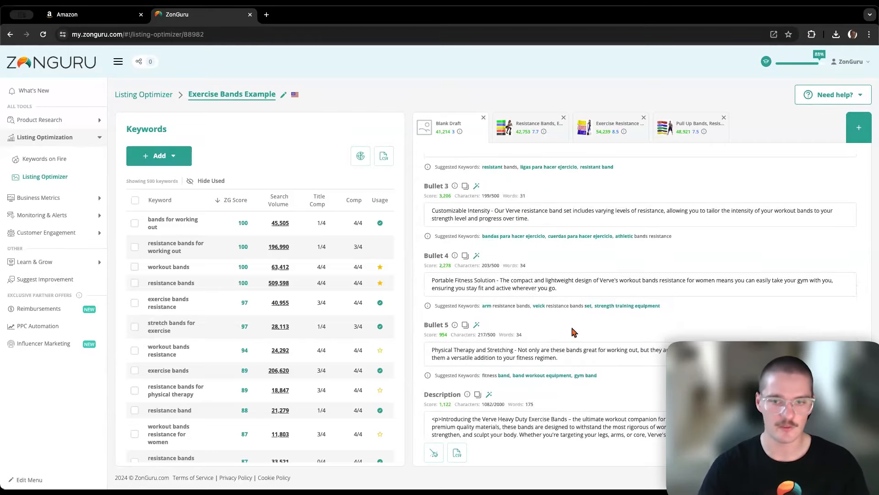
- Compare the Blank Draft's scores and title in ZonGuru with the generated description and bullet points in Amazon Seller Central
scroll(574, 317, up, 7)
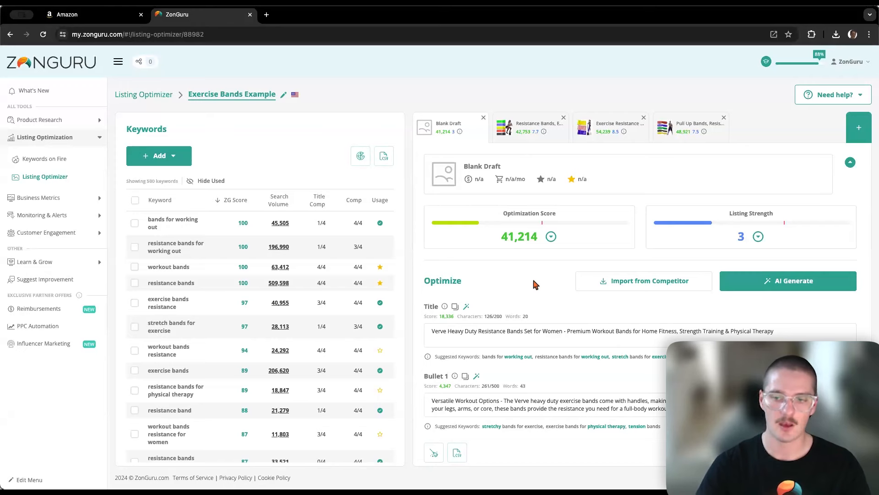
click(107, 22)
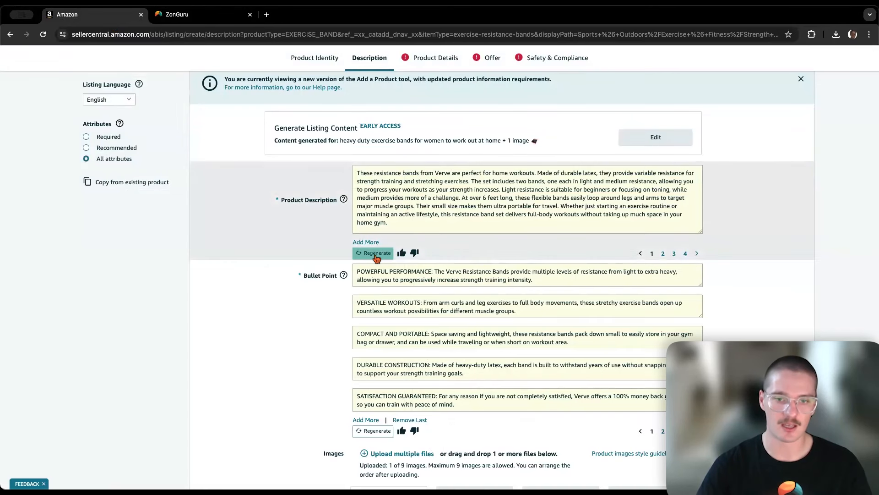
click(202, 18)
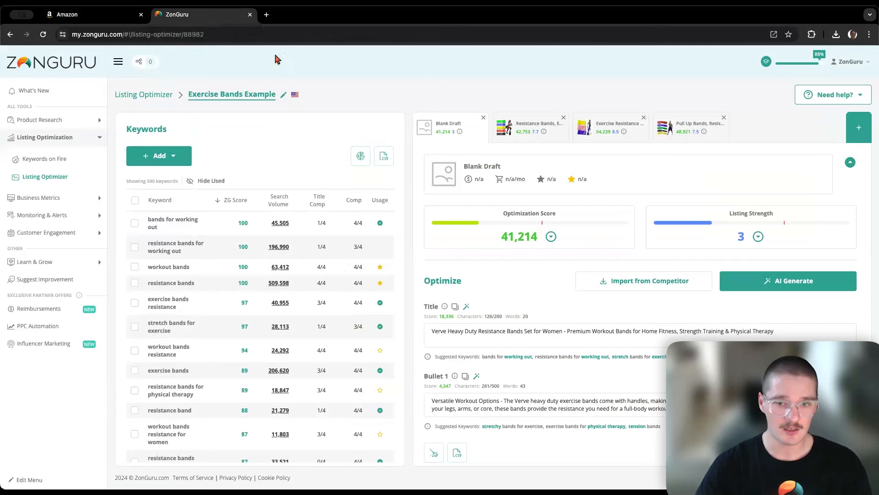
- Regenerate Bullet 1 of the Blank Draft with the AI instruction "write this bullet point using more than 350 characters and tell a joke at the end"
scroll(531, 279, down, 2)
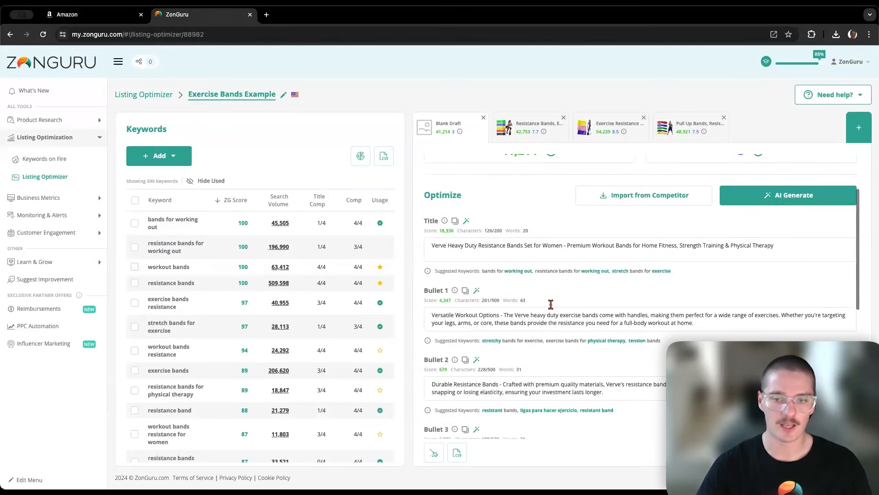
click(477, 292)
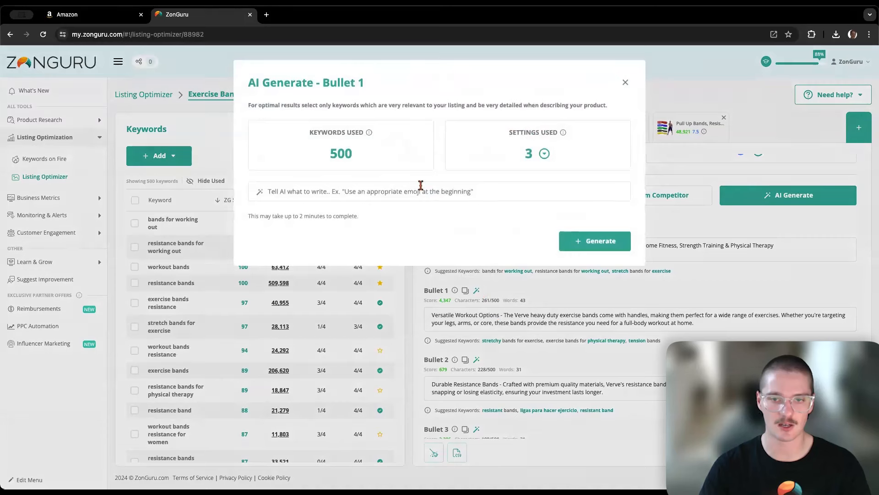
text(write this)
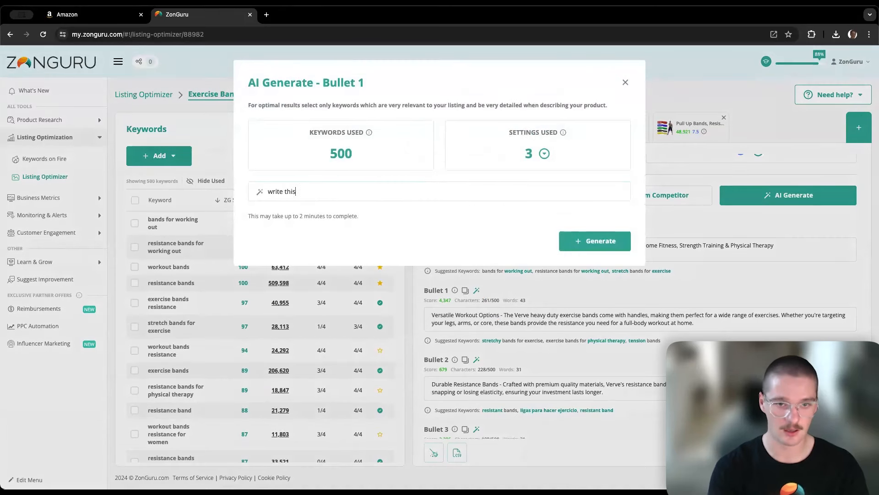
text( bullet point using more than 350 characters and)
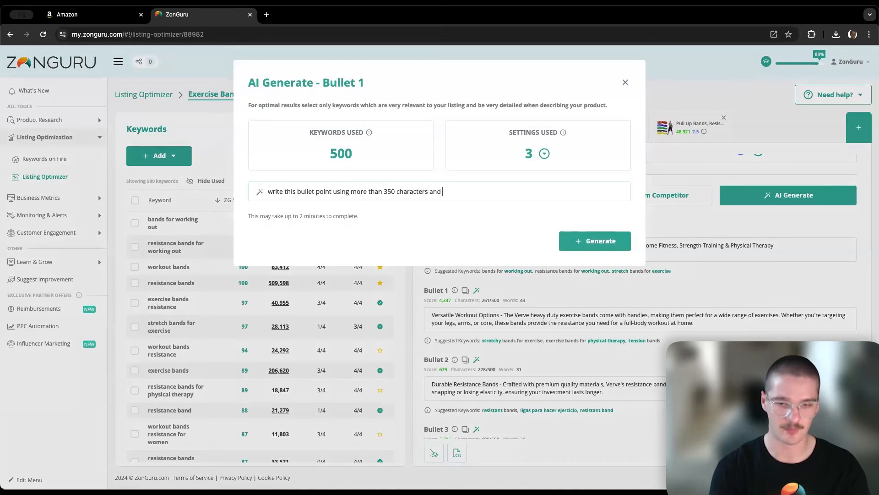
text( tell a joke at the end)
click(594, 239)
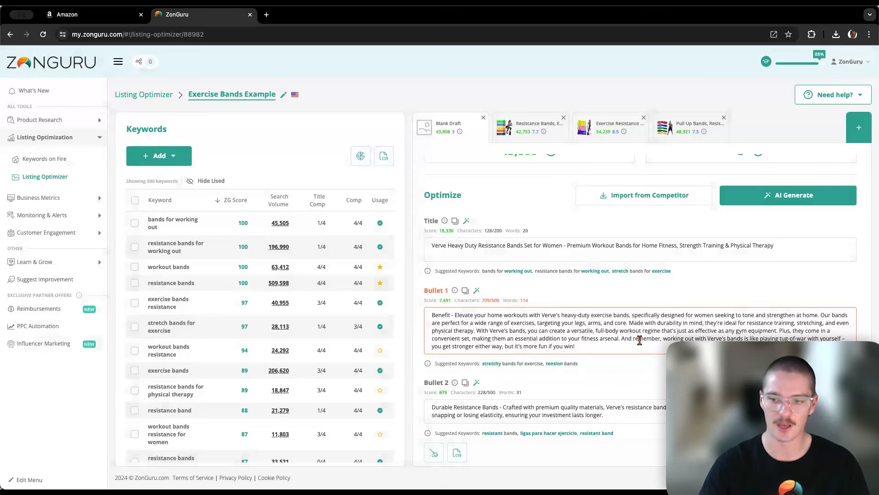
- Review the joke ending Bullet 1 and the draft's optimization score, and compare them with the bullet points in Amazon Seller Central
drag(621, 338, 666, 348)
click(666, 346)
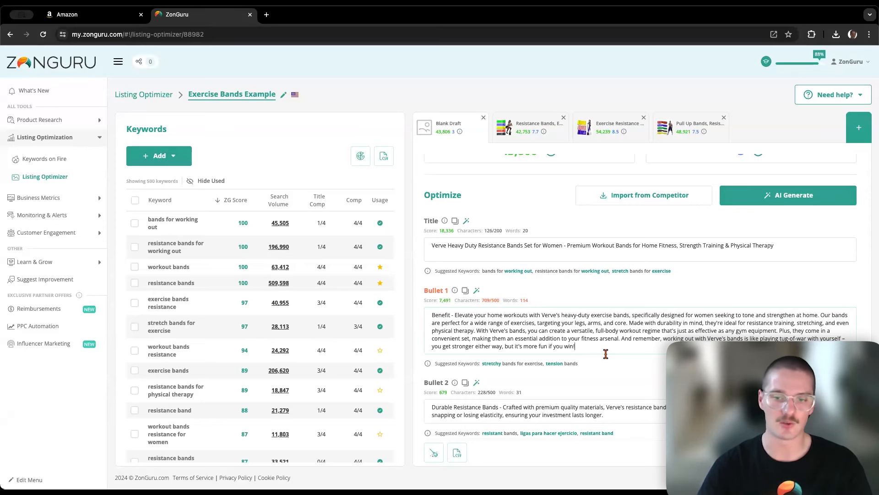
scroll(605, 354, up, 3)
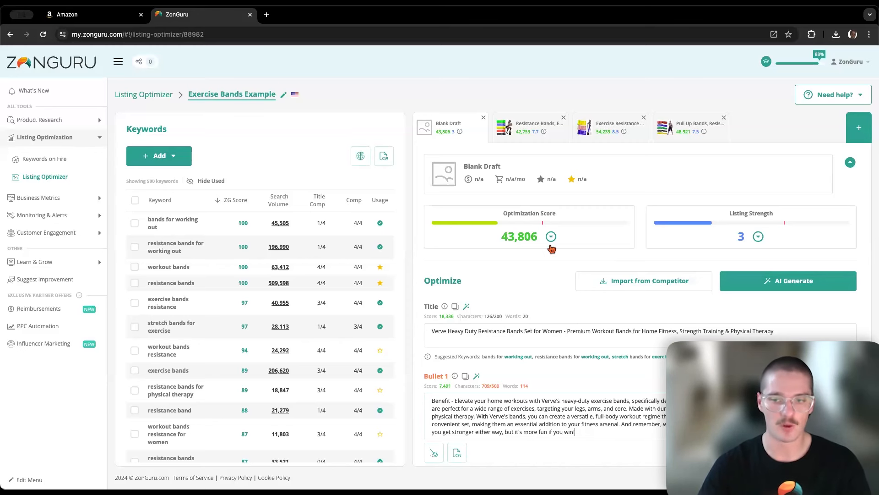
click(87, 14)
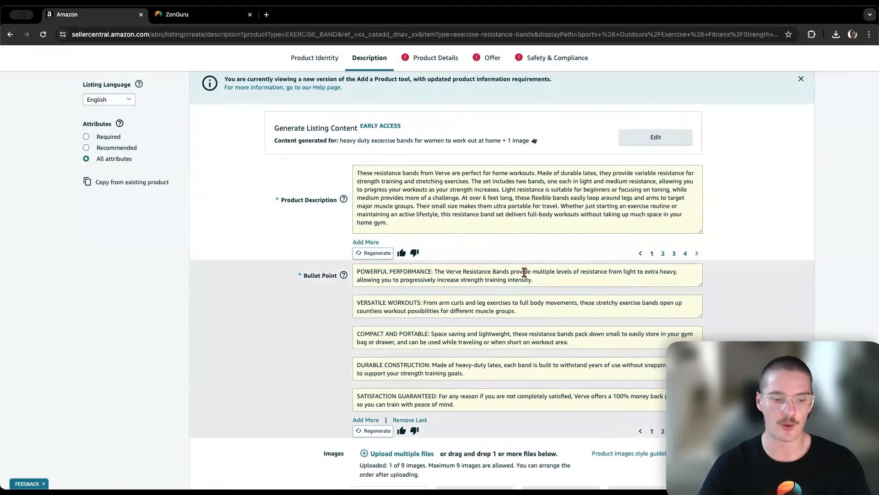
click(210, 17)
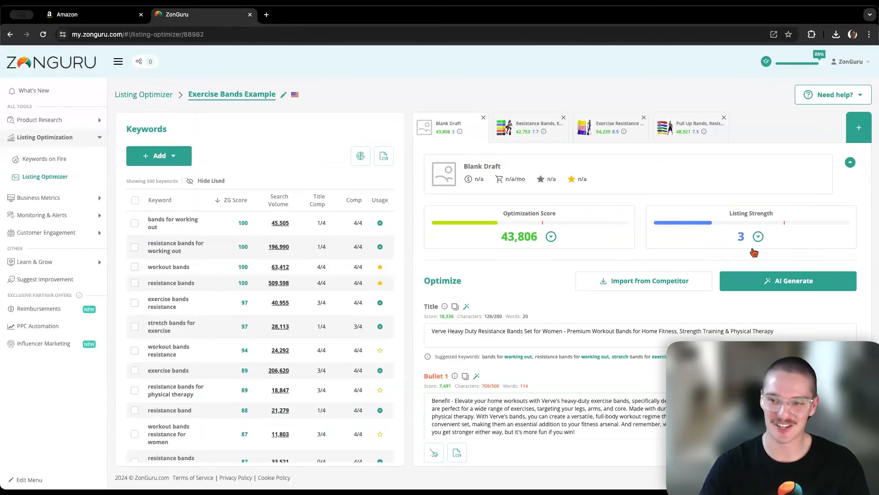
- Examine the optimization score breakdowns of ZonGuru's Blank Draft and the first competitor's resistance bands listing
click(758, 237)
click(758, 236)
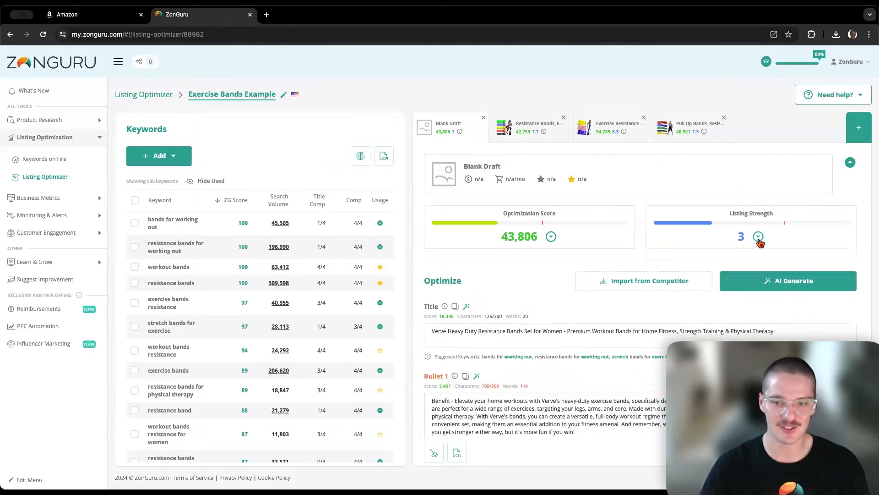
click(551, 236)
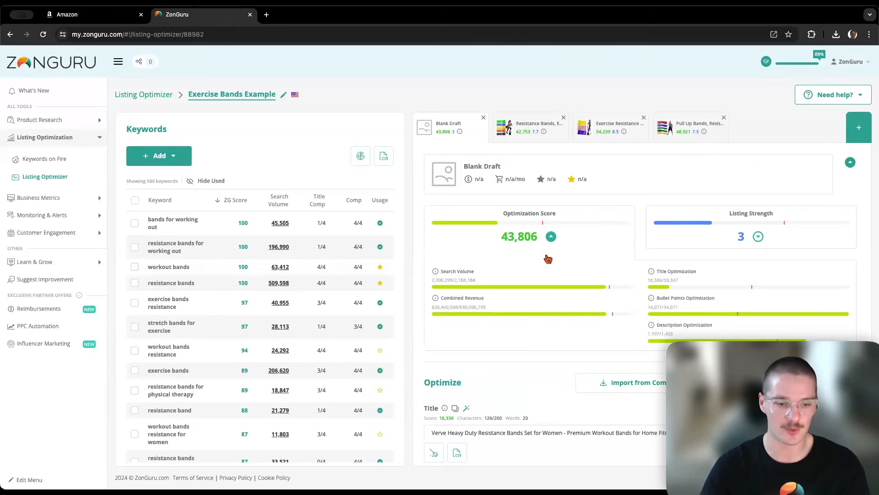
click(551, 236)
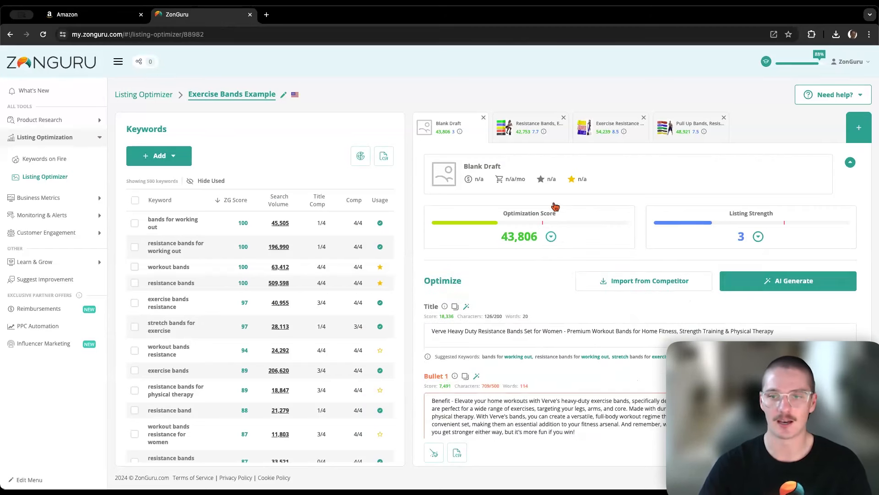
click(524, 134)
click(552, 237)
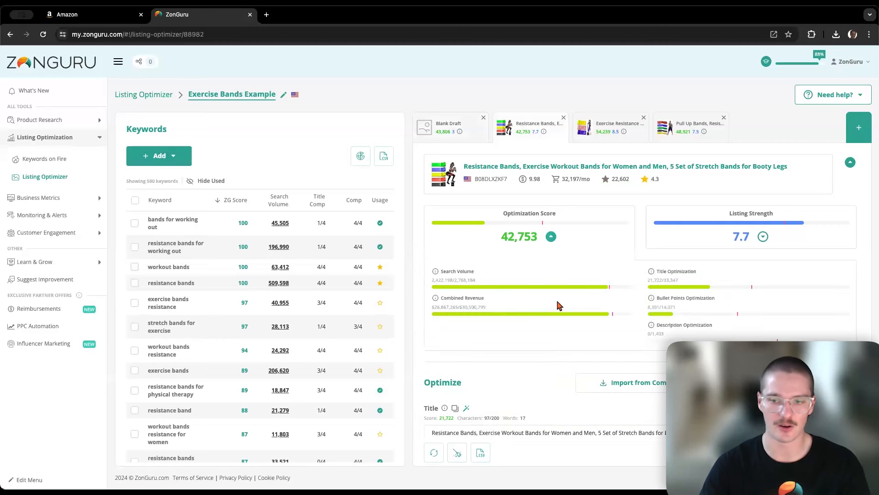
- Return to the Blank Draft's score breakdown and compare it with the generated listing content in Amazon Seller Central
click(478, 136)
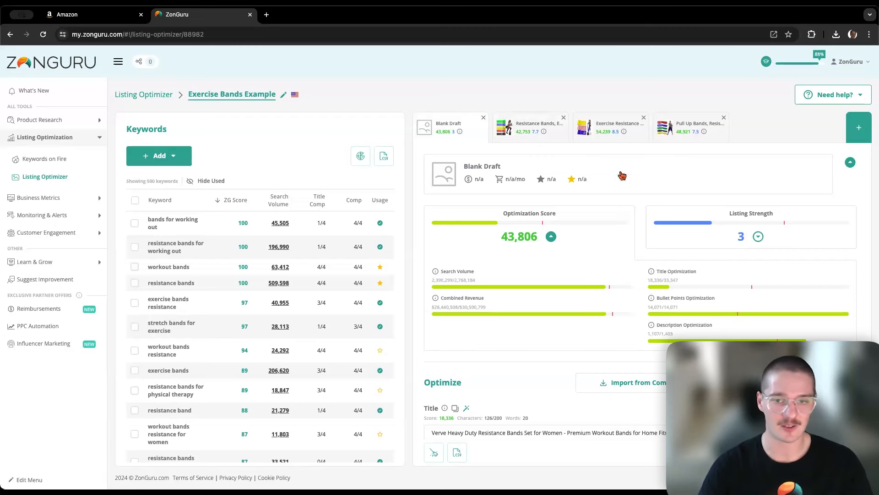
click(98, 16)
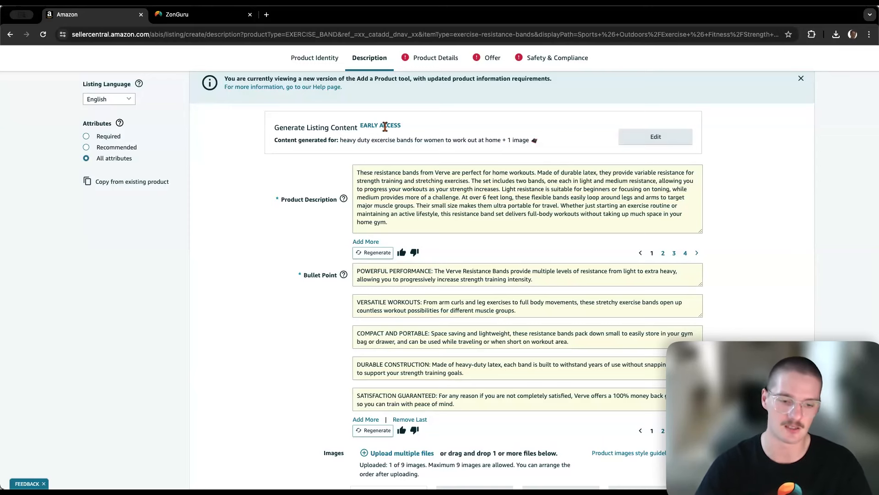
click(207, 18)
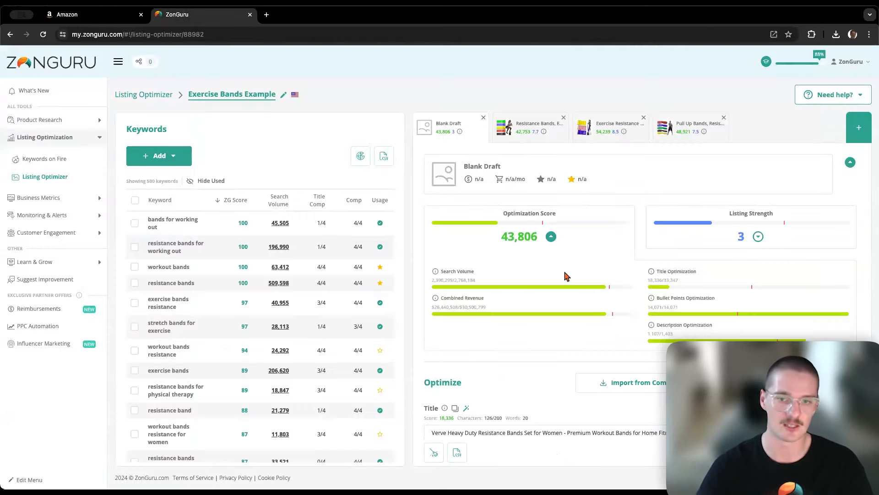